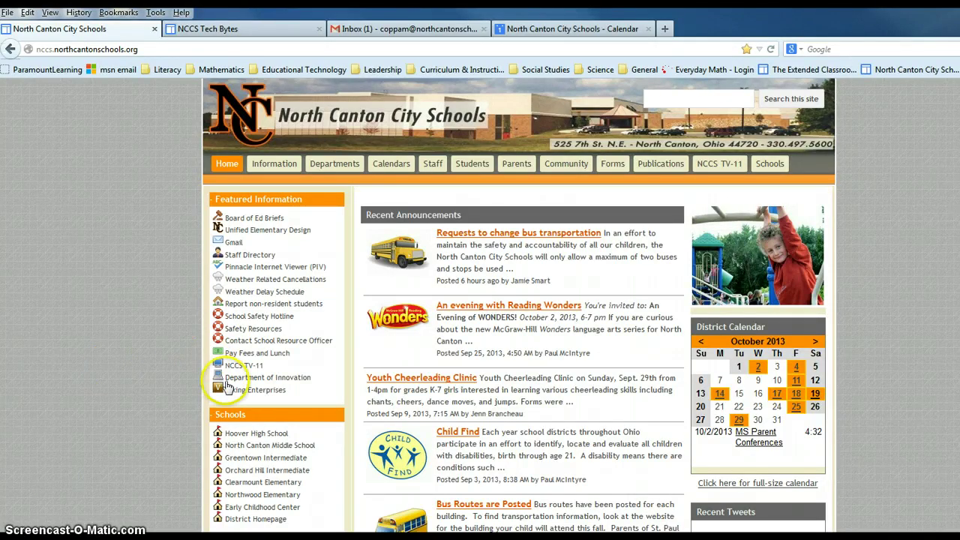
Go to the NCCS Tech Bytes site and open its Reports page.
{"action": "left_click", "coordinate": [227, 35]}
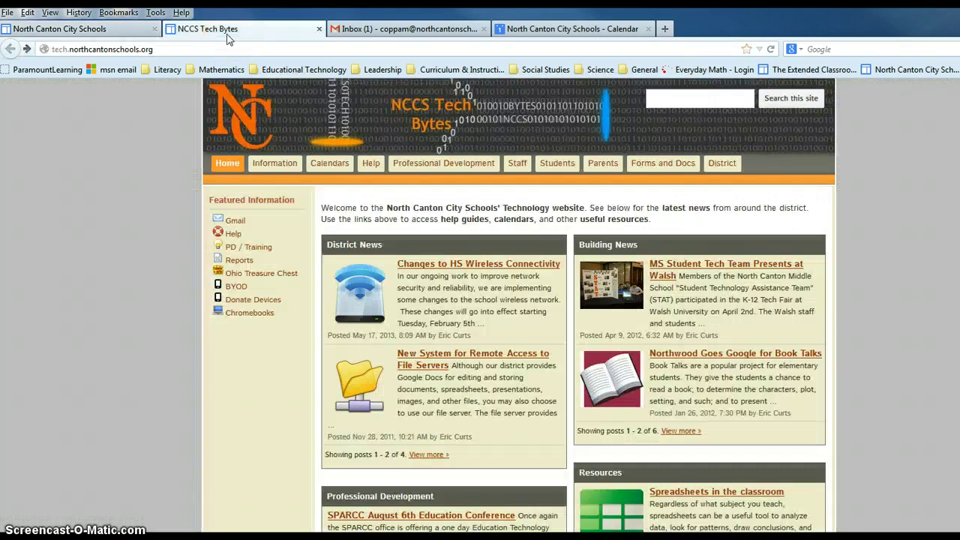
{"action": "left_click", "coordinate": [240, 264]}
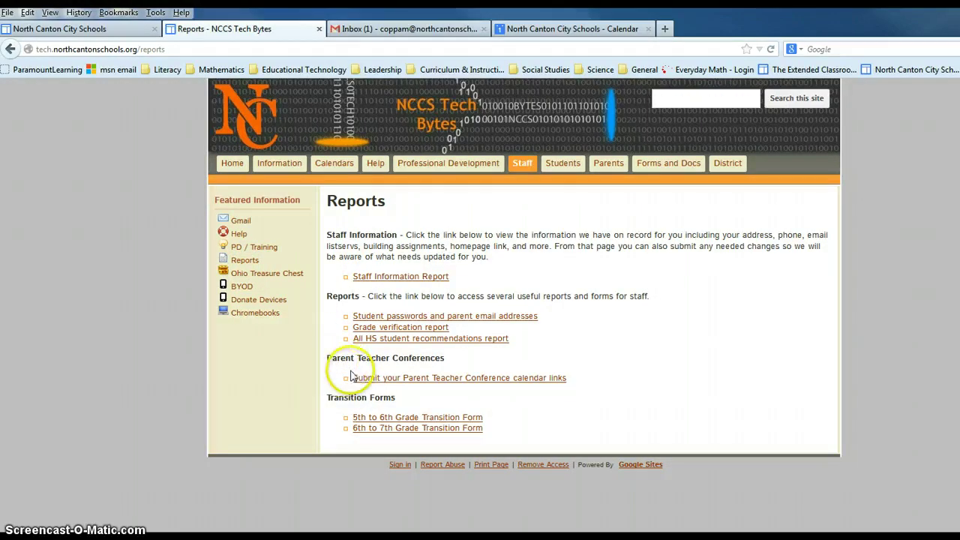
Open 'Submit your Parent Teacher Conference calendar links' and scroll through its instructions.
{"action": "left_click", "coordinate": [398, 378]}
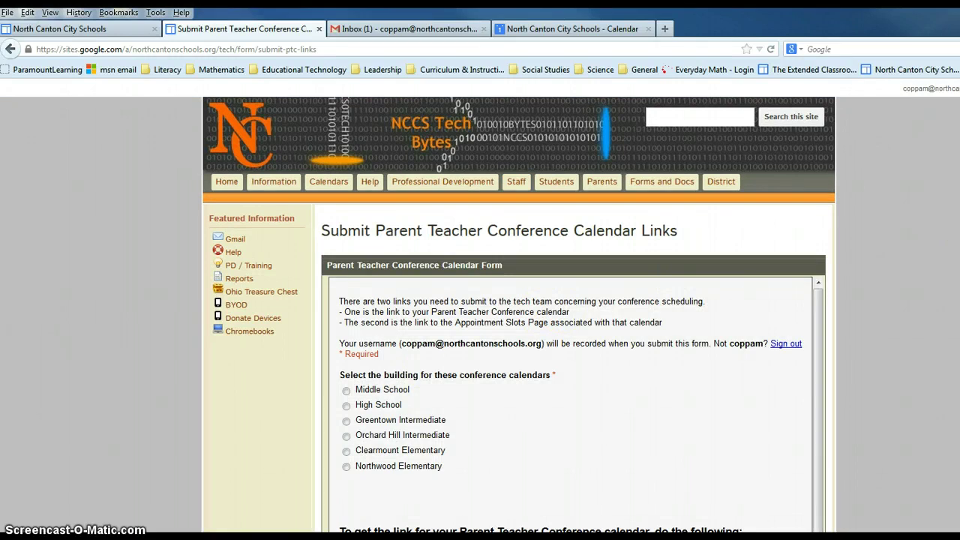
{"action": "scroll", "coordinate": [480, 305], "scroll_direction": "down", "scroll_amount": 3}
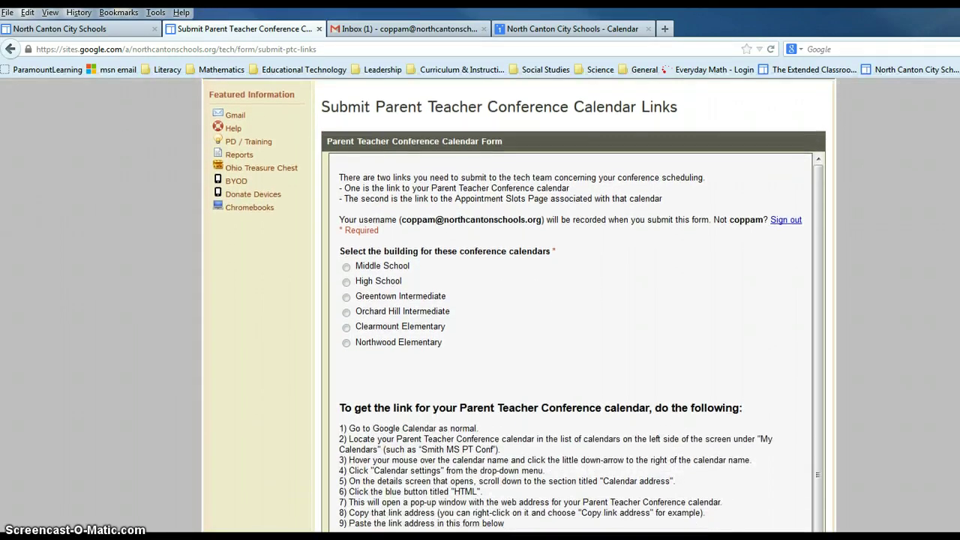
{"action": "left_click_drag", "start_coordinate": [818, 239], "coordinate": [819, 272]}
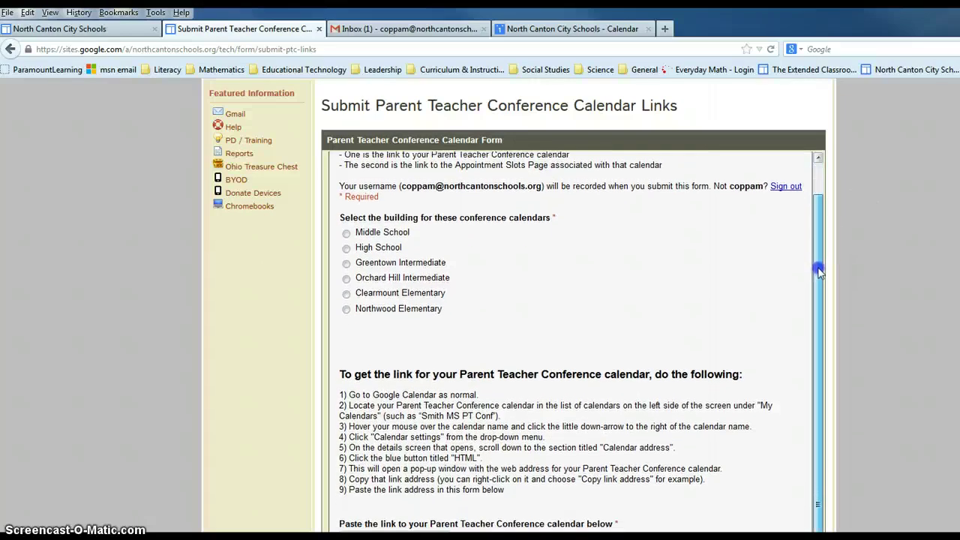
In Google Calendar, open the GT Conference calendar's settings and scroll to Calendar Address.
{"action": "left_click", "coordinate": [583, 35]}
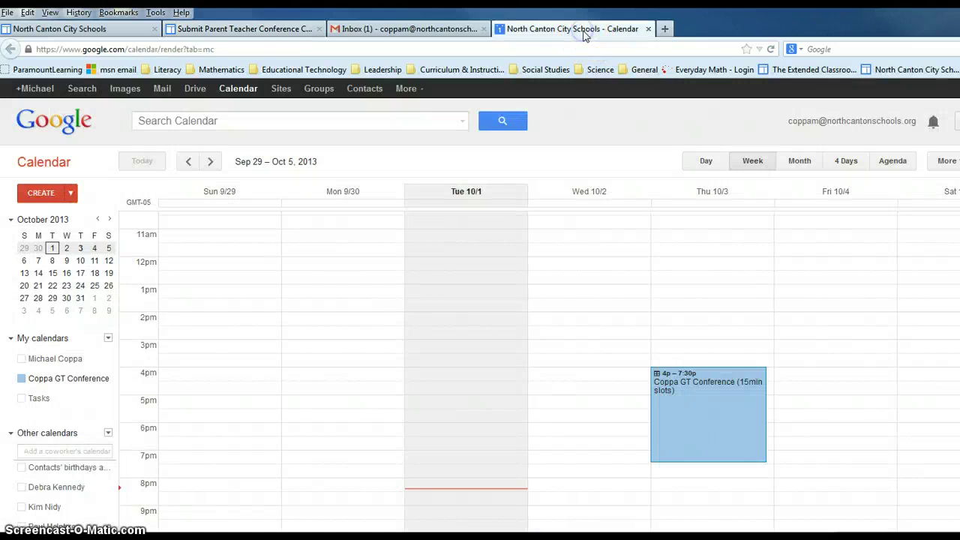
{"action": "mouse_move", "coordinate": [105, 380]}
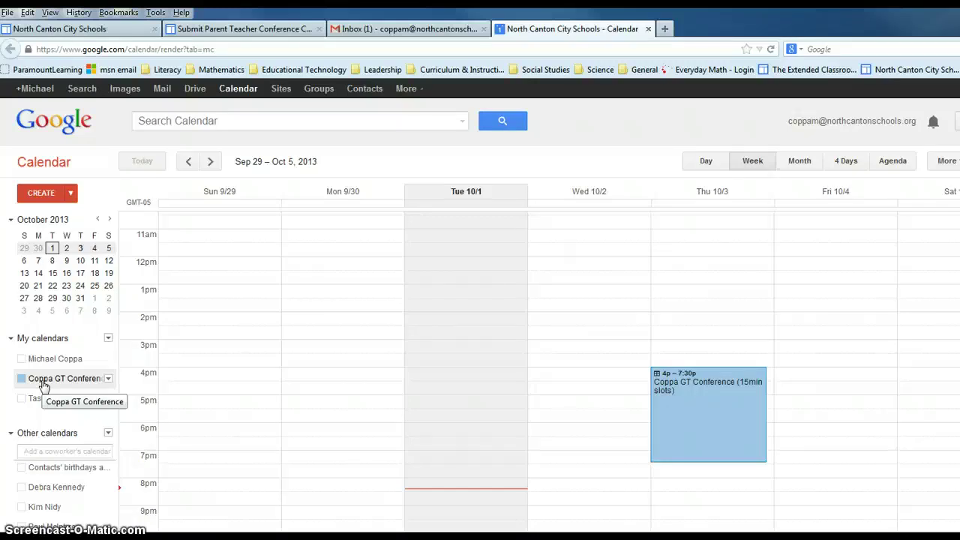
{"action": "left_click", "coordinate": [108, 380]}
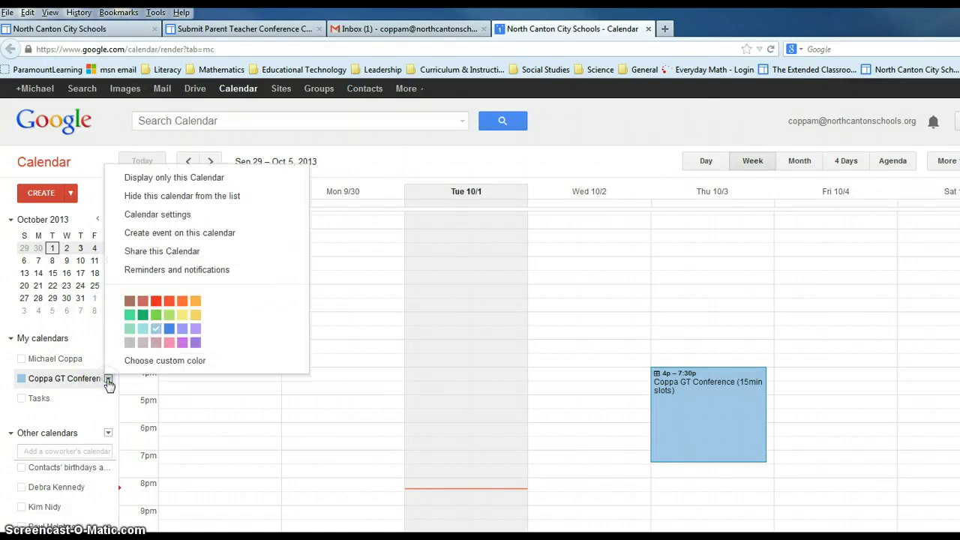
{"action": "left_click", "coordinate": [128, 216]}
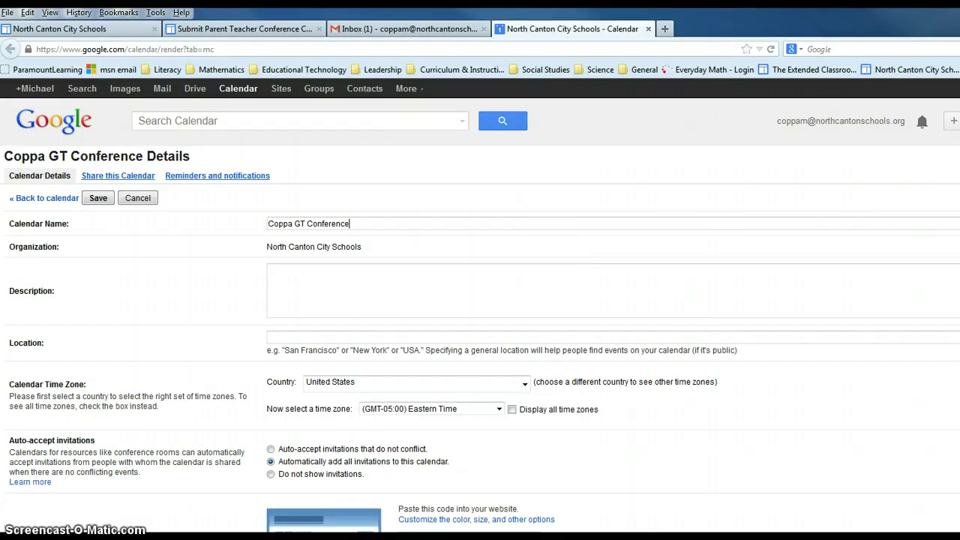
{"action": "scroll", "coordinate": [853, 224], "scroll_direction": "down", "scroll_amount": 3}
{"action": "scroll", "coordinate": [853, 223], "scroll_direction": "down", "scroll_amount": 4}
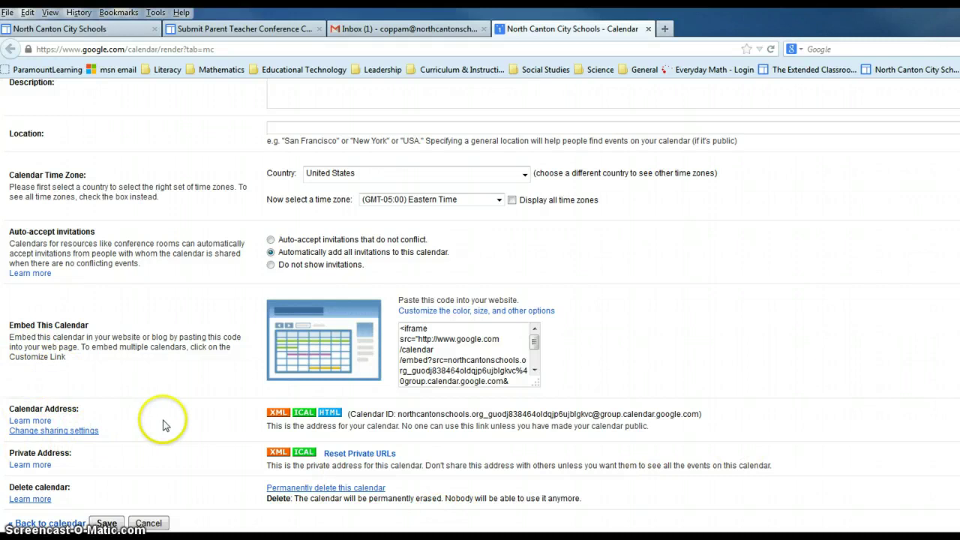
Copy the link location of the calendar's blue HTML address button.
{"action": "right_click", "coordinate": [328, 415]}
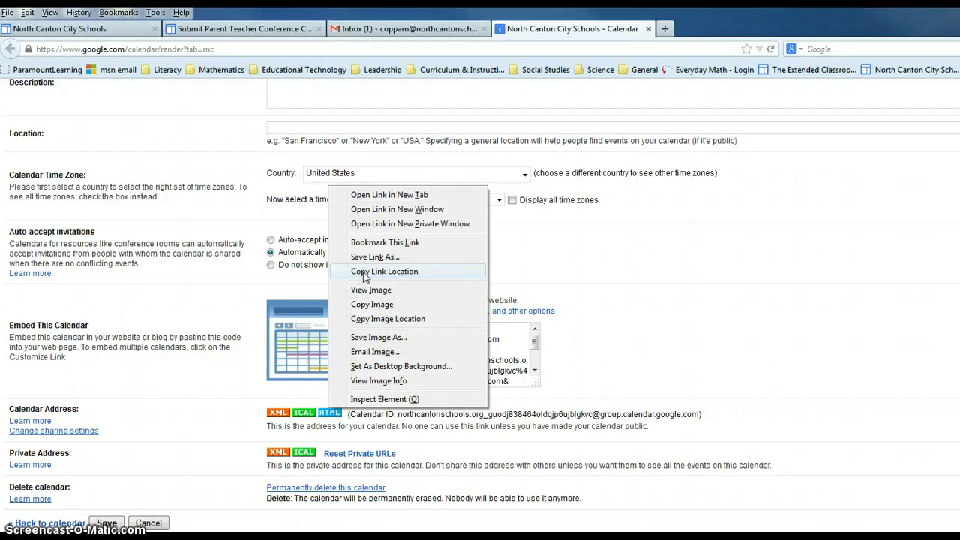
{"action": "left_click", "coordinate": [366, 277]}
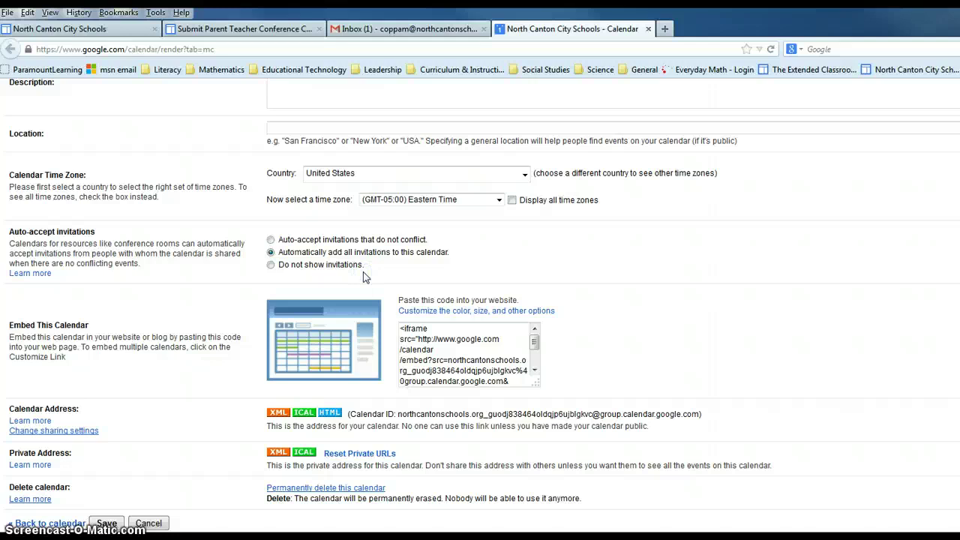
{"action": "left_click", "coordinate": [285, 32]}
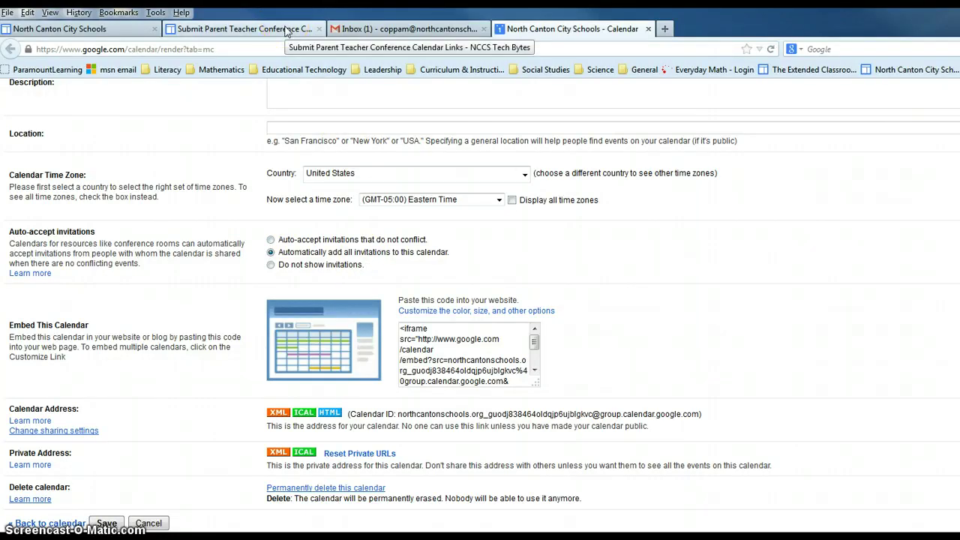
Choose Greentown Intermediate as the building and paste the HTML calendar link into the form.
{"action": "left_click", "coordinate": [285, 32]}
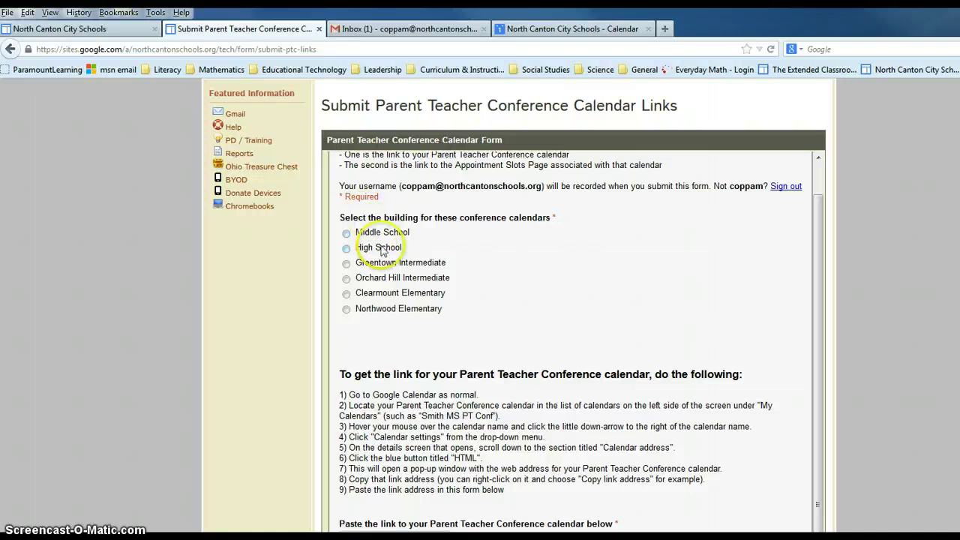
{"action": "left_click", "coordinate": [347, 267]}
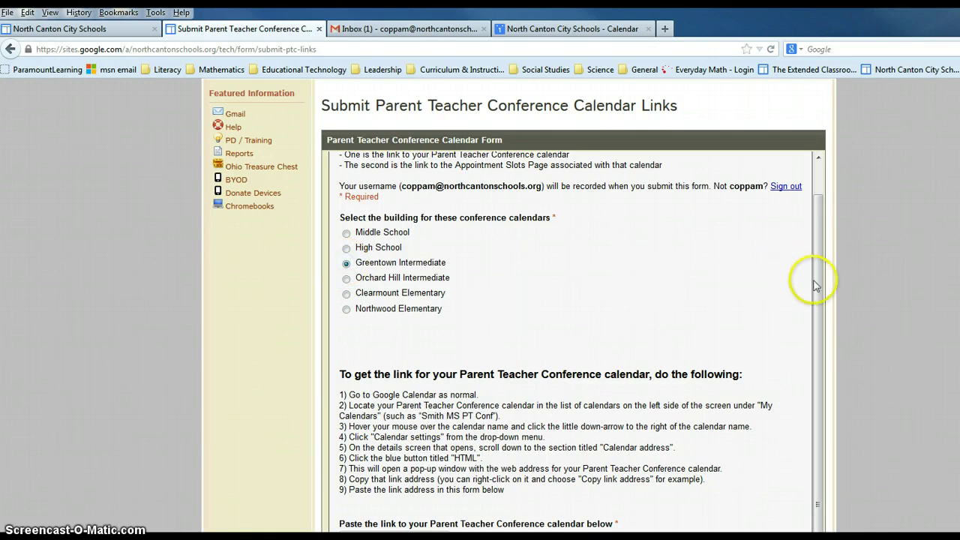
{"action": "scroll", "coordinate": [814, 330], "scroll_direction": "down", "scroll_amount": 2}
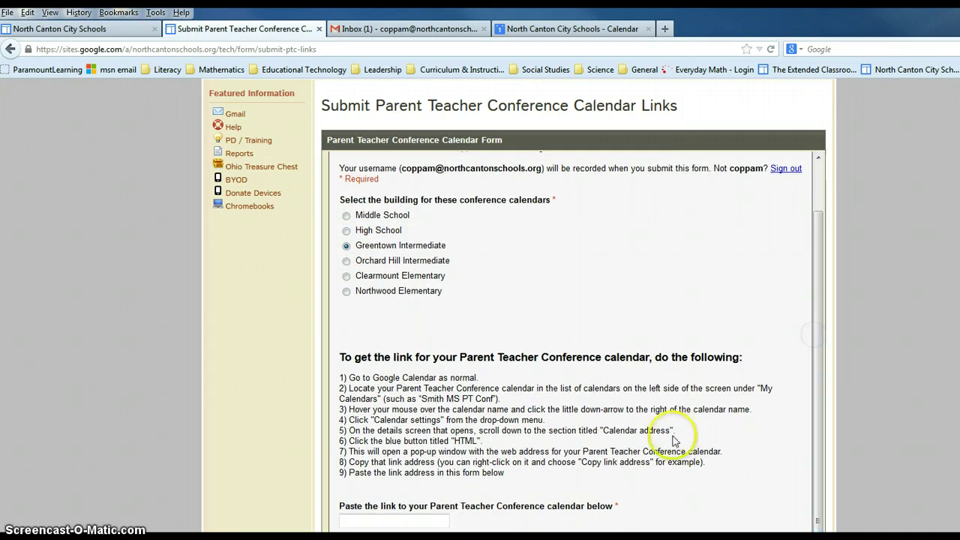
{"action": "right_click", "coordinate": [382, 519]}
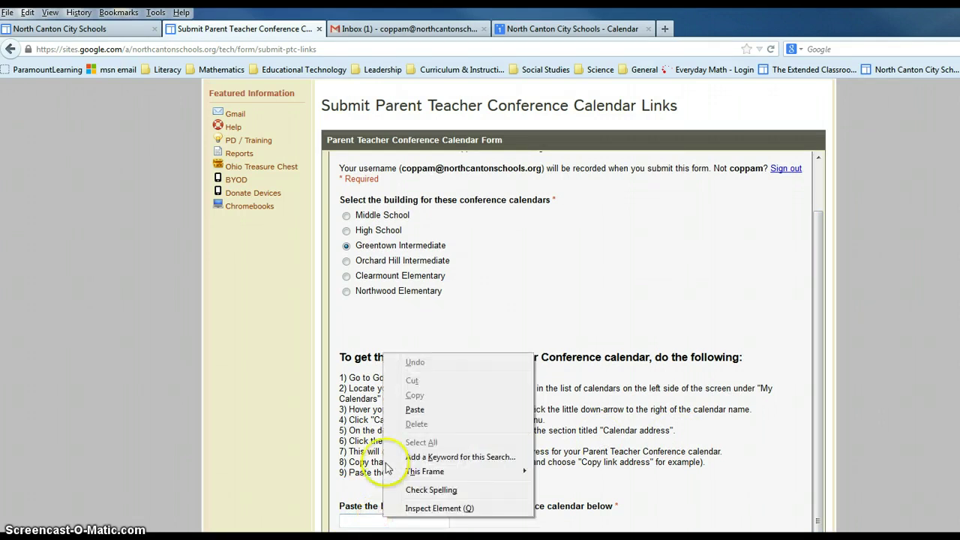
{"action": "left_click", "coordinate": [414, 410]}
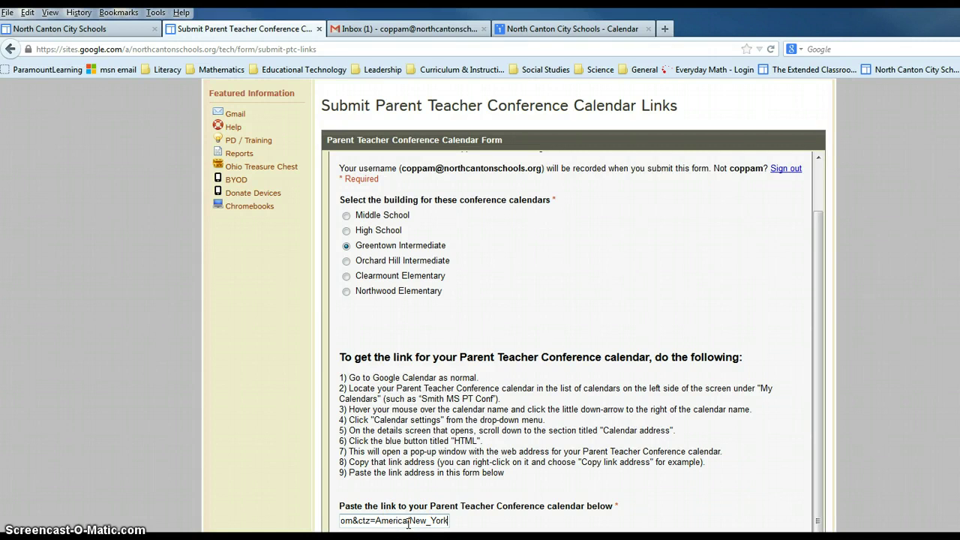
Leave the calendar settings and return to the Sep 29 – Oct 5, 2013 week view.
{"action": "left_click", "coordinate": [529, 32]}
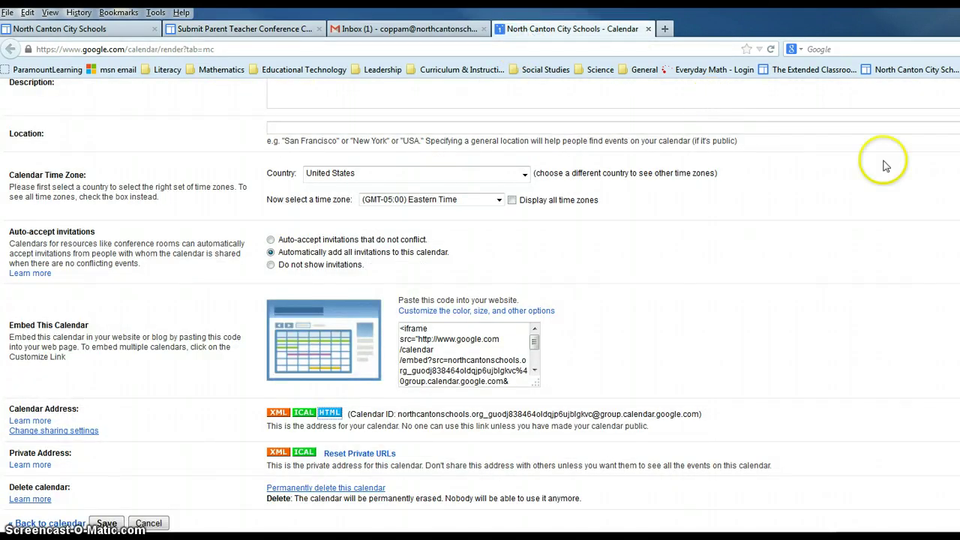
{"action": "scroll", "coordinate": [480, 300], "scroll_direction": "up", "scroll_amount": 5}
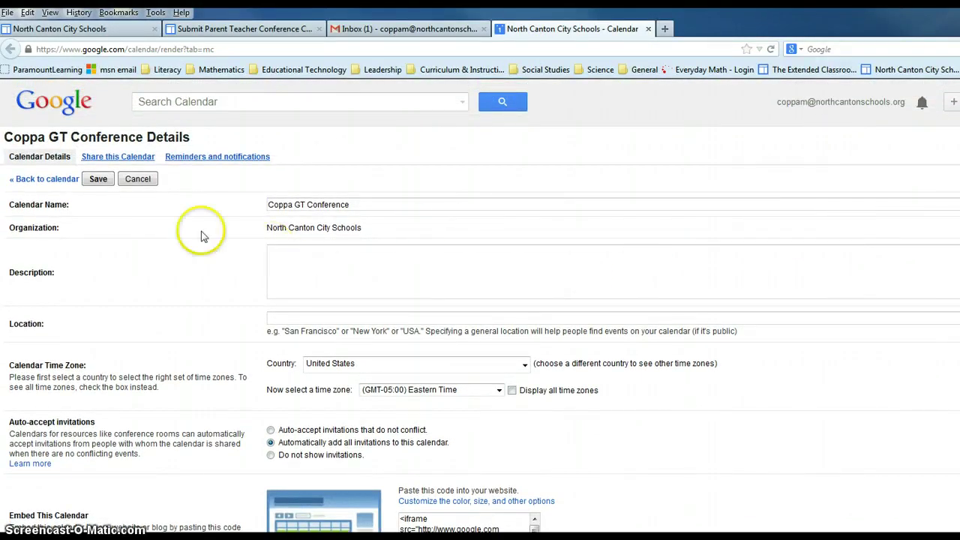
{"action": "left_click", "coordinate": [42, 180]}
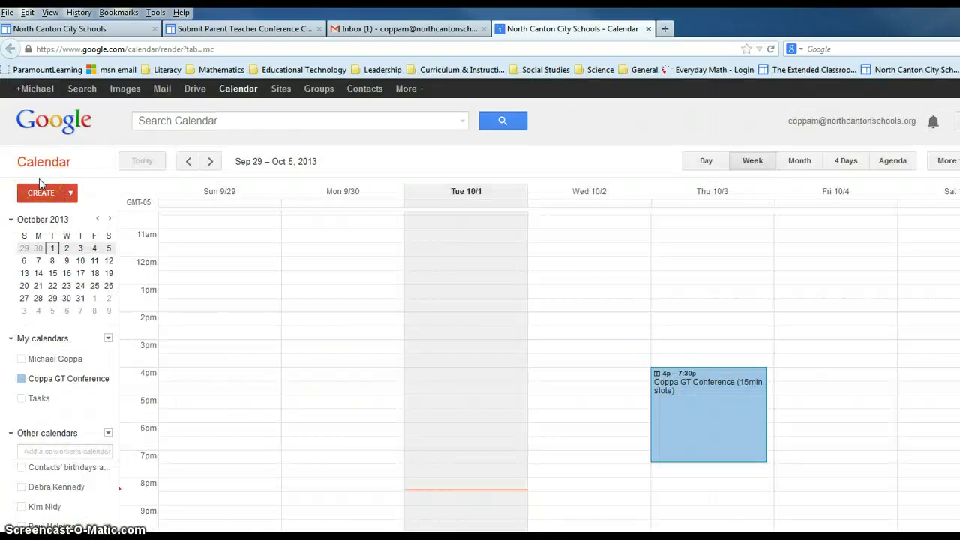
Copy the appointment page link from the Thursday conference block's edit details.
{"action": "left_click", "coordinate": [702, 433]}
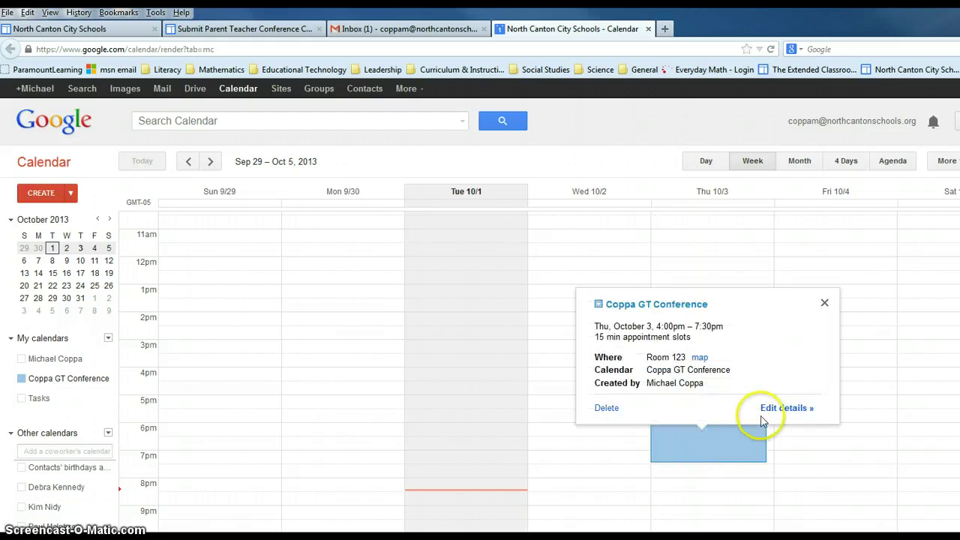
{"action": "left_click", "coordinate": [768, 415]}
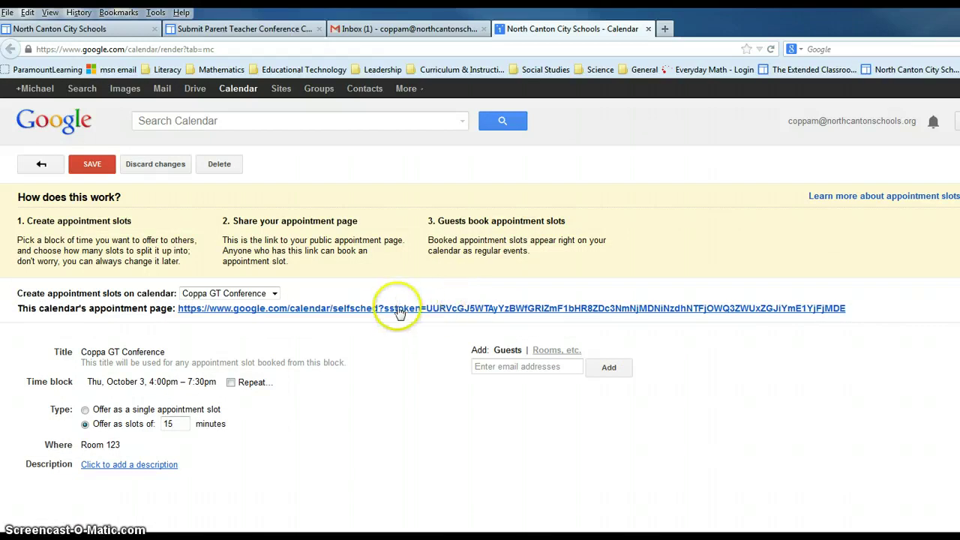
{"action": "right_click", "coordinate": [366, 313]}
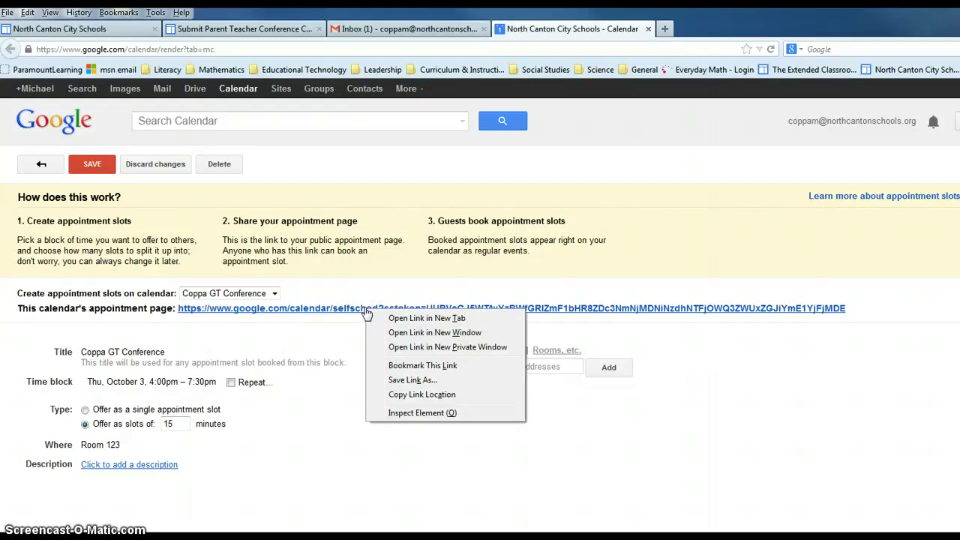
{"action": "left_click", "coordinate": [396, 396]}
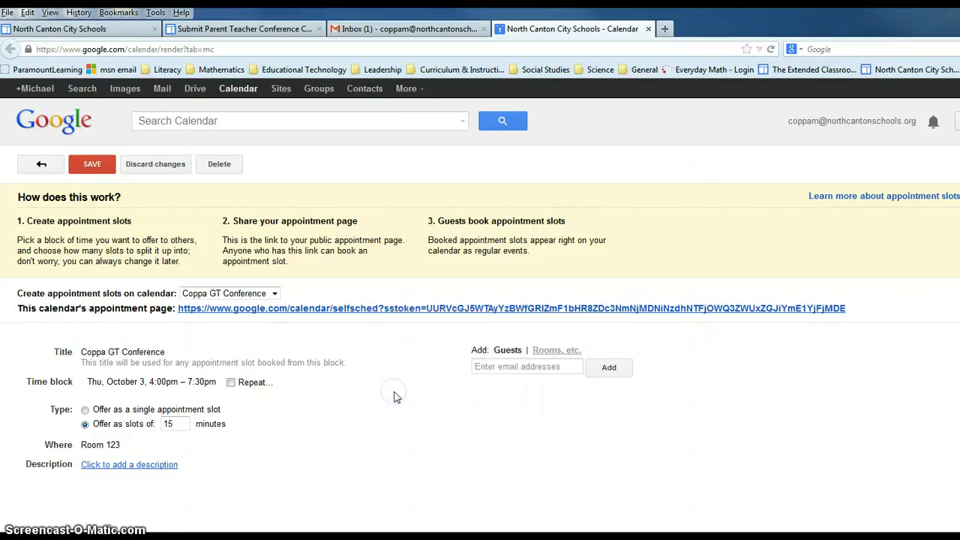
{"action": "left_click", "coordinate": [264, 30]}
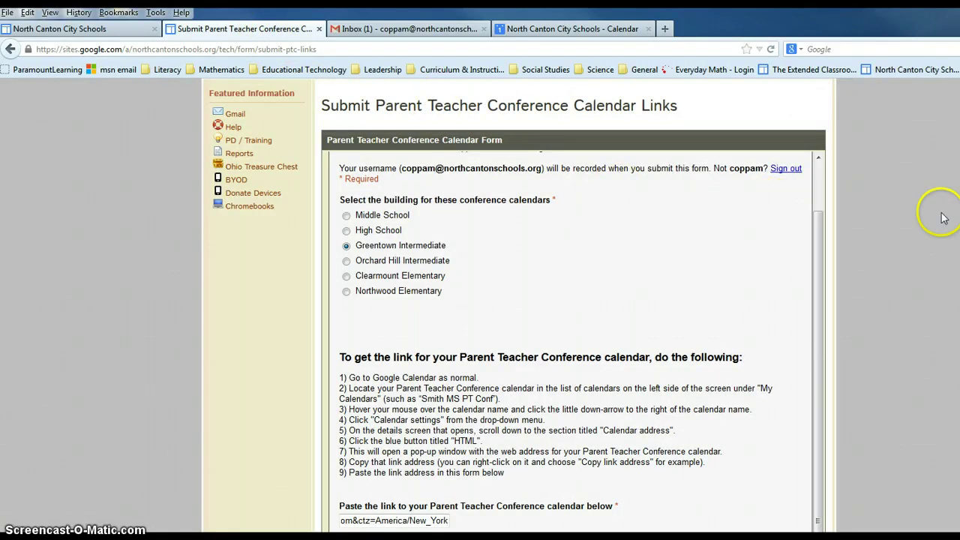
Paste the copied appointment page link into the Appointment Slot field.
{"action": "scroll", "coordinate": [517, 300], "scroll_direction": "down", "scroll_amount": 5}
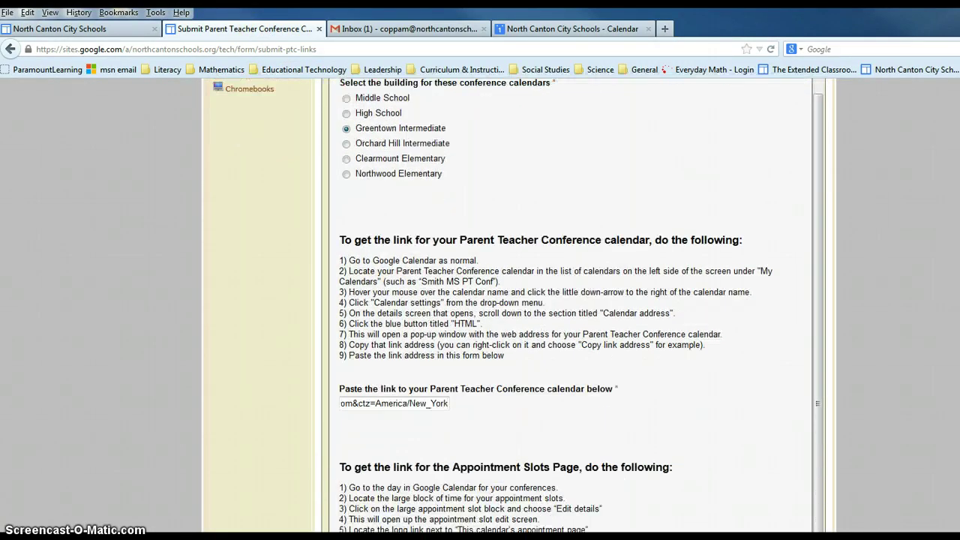
{"action": "scroll", "coordinate": [517, 300], "scroll_direction": "down", "scroll_amount": 3}
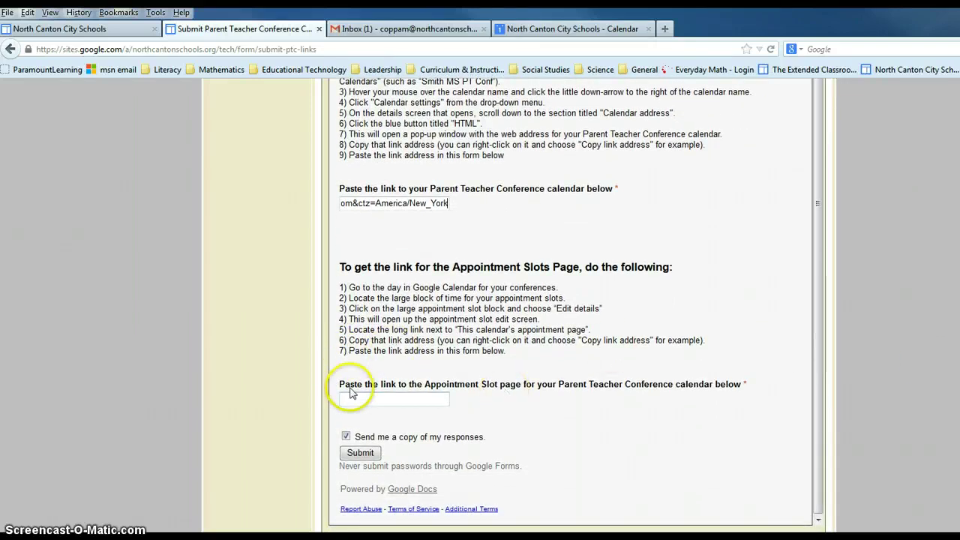
{"action": "left_click", "coordinate": [390, 395]}
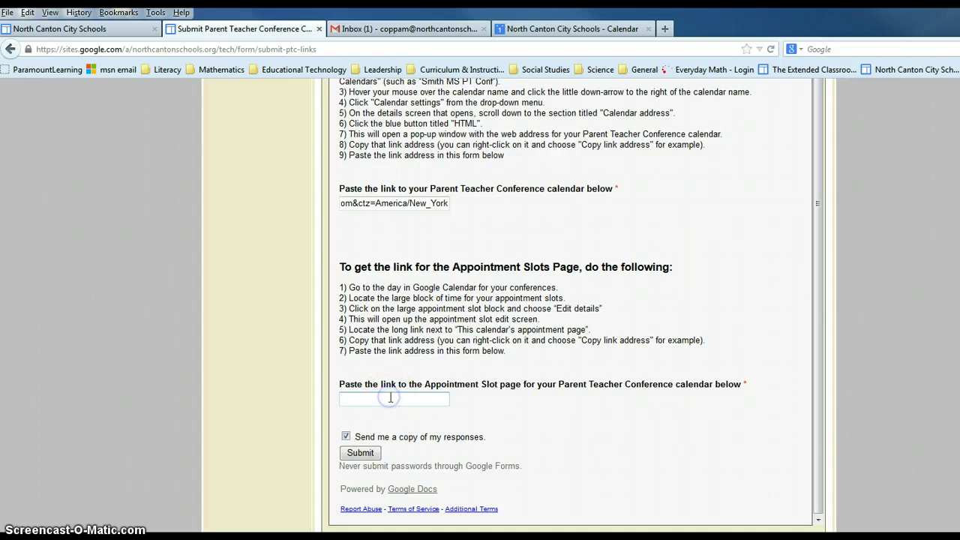
{"action": "right_click", "coordinate": [390, 398]}
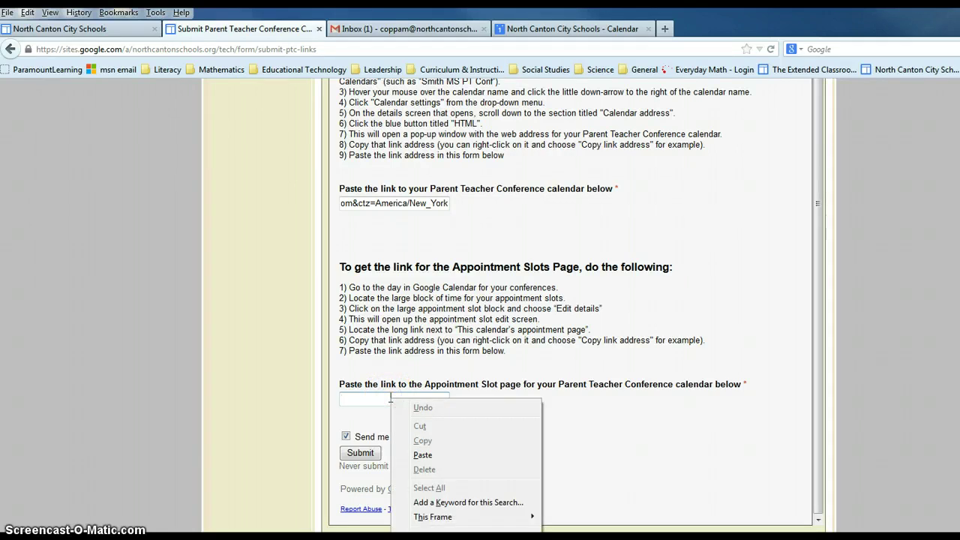
{"action": "left_click", "coordinate": [420, 455]}
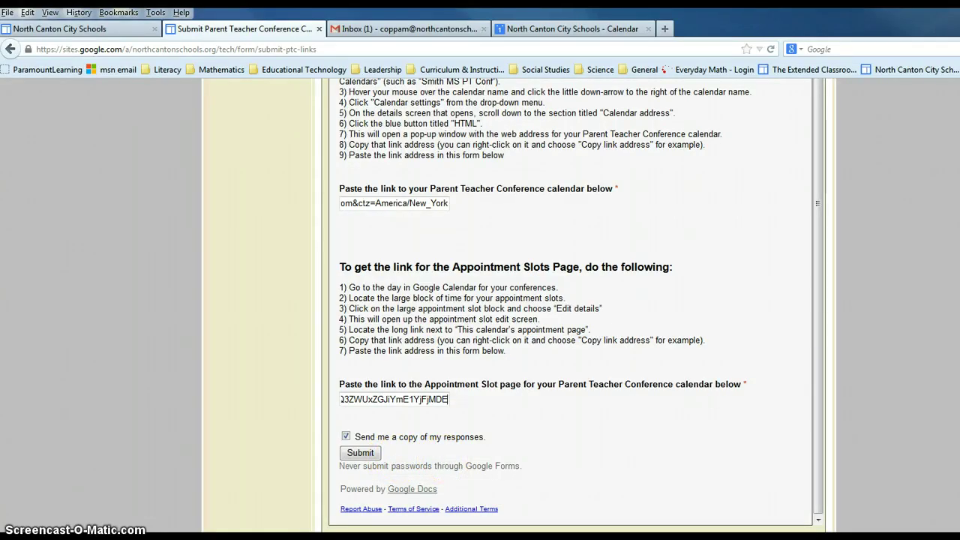
{"action": "scroll", "coordinate": [799, 262], "scroll_direction": "up", "scroll_amount": 5}
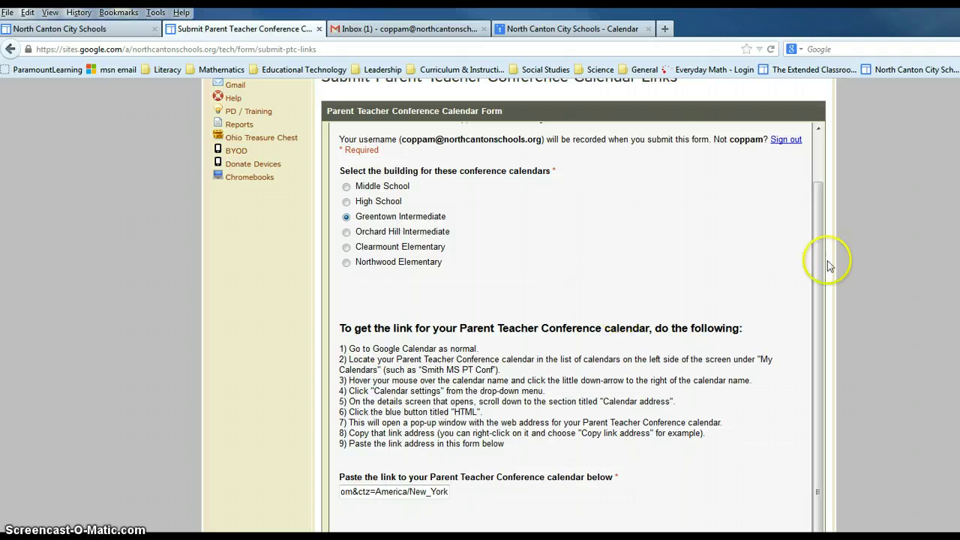
Review the completed Parent Teacher Conference form and submit it.
{"action": "scroll", "coordinate": [570, 315], "scroll_direction": "down", "scroll_amount": 4}
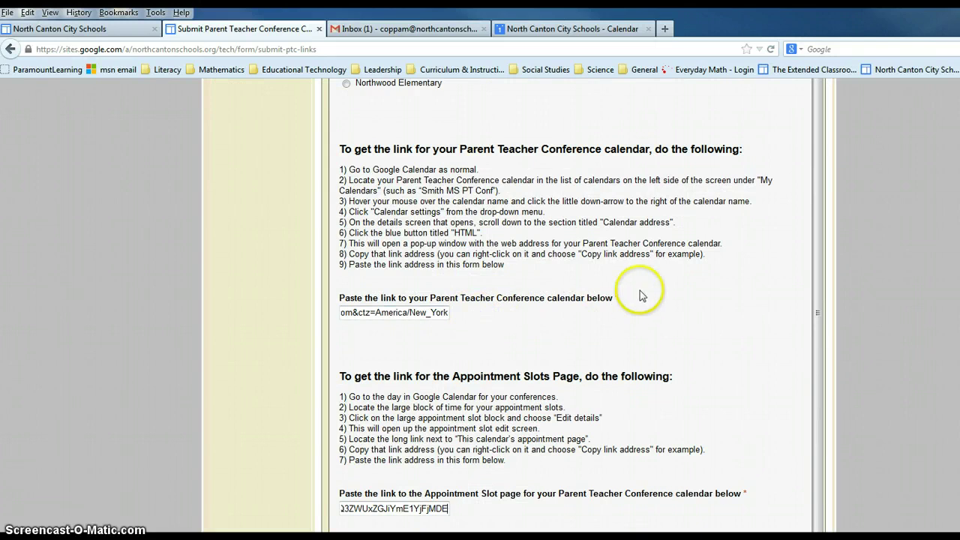
{"action": "left_click", "coordinate": [818, 349]}
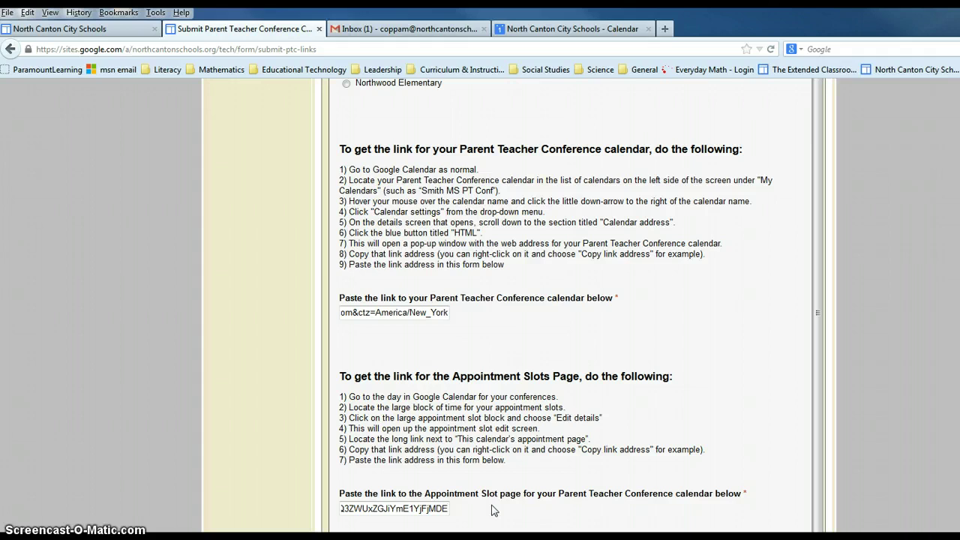
{"action": "scroll", "coordinate": [914, 345], "scroll_direction": "down", "scroll_amount": 1}
{"action": "scroll", "coordinate": [583, 305], "scroll_direction": "down", "scroll_amount": 3}
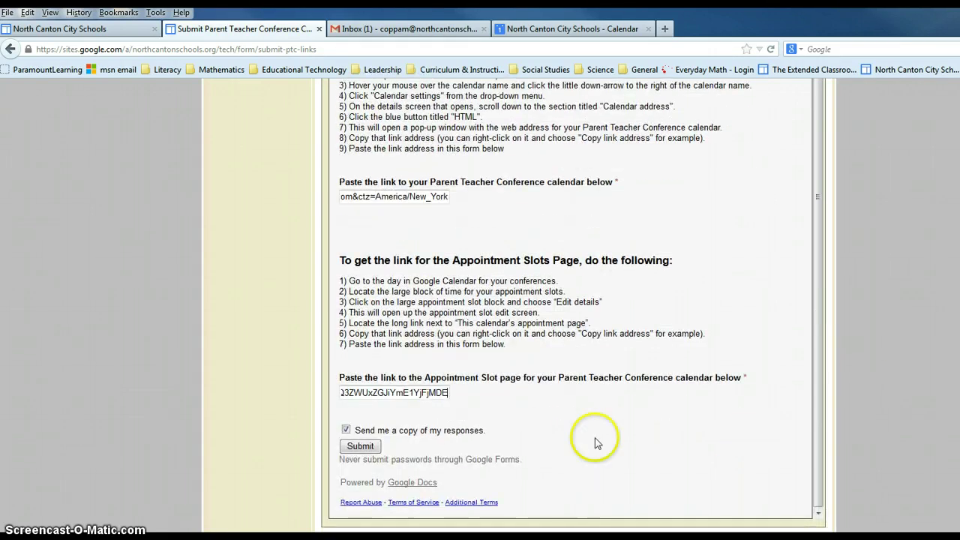
{"action": "left_click", "coordinate": [379, 448]}
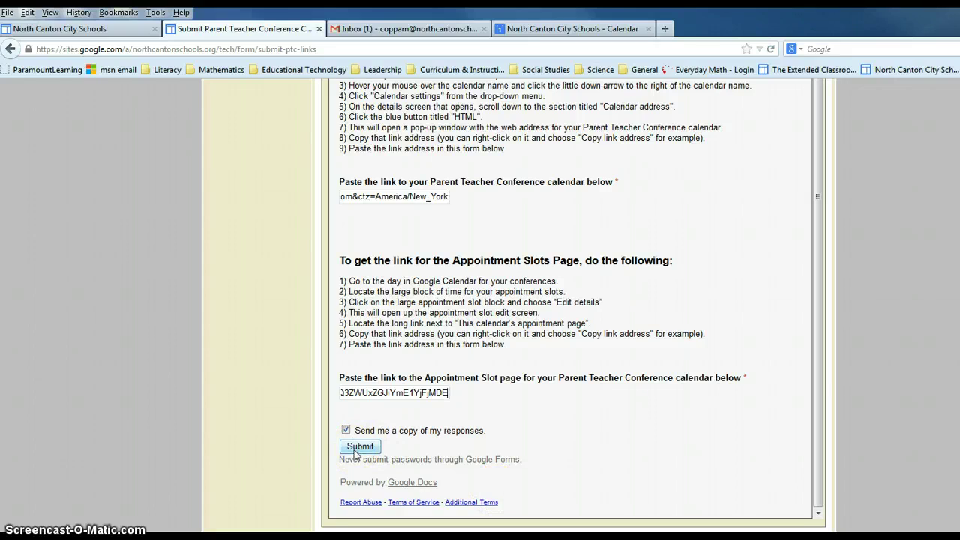
{"action": "left_click", "coordinate": [357, 450]}
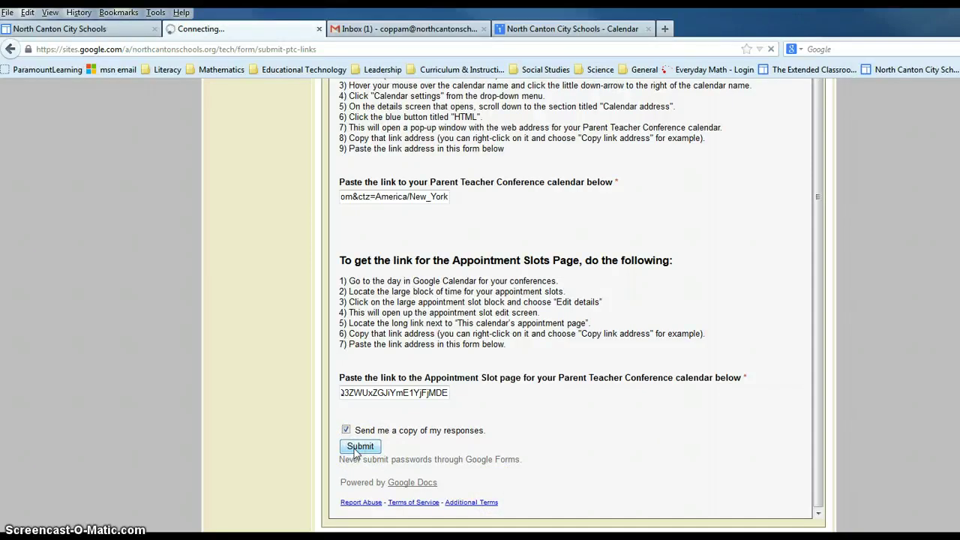